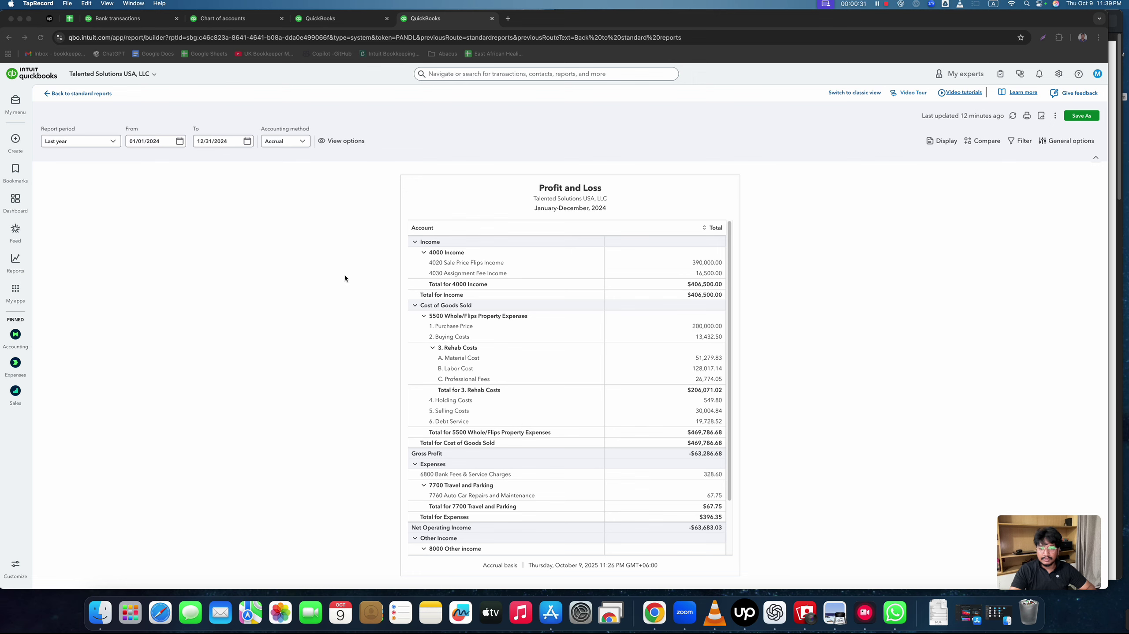
Review the asset accounts in the chart of accounts, from current assets and Flips in Progress through Long Term Rental Property
left_click(236, 18)
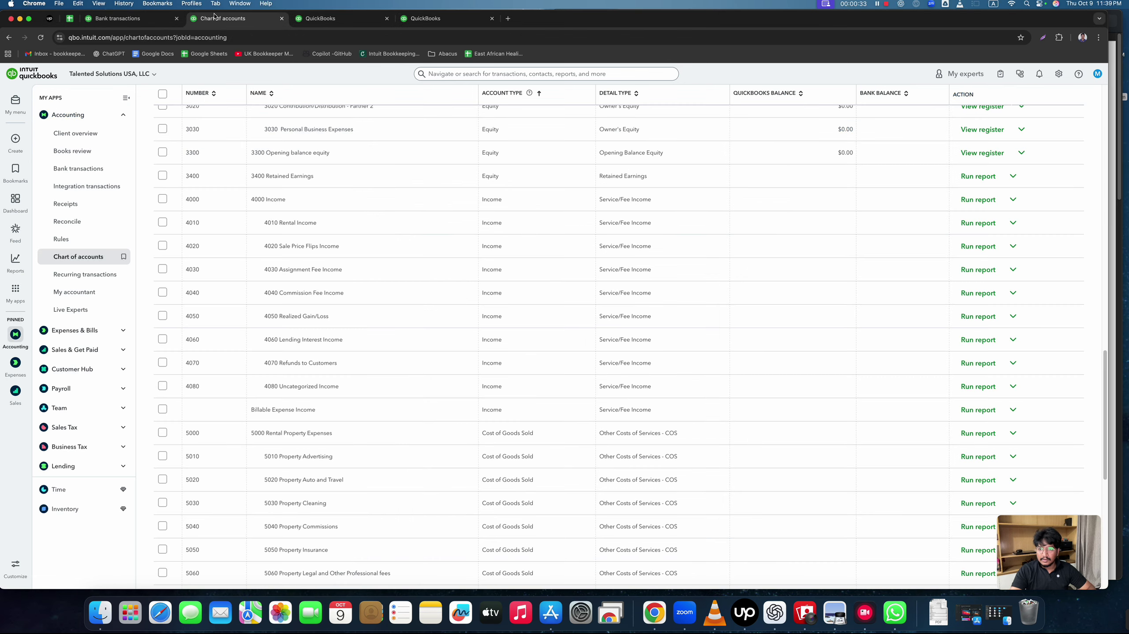
scroll(355, 363, "up", 10)
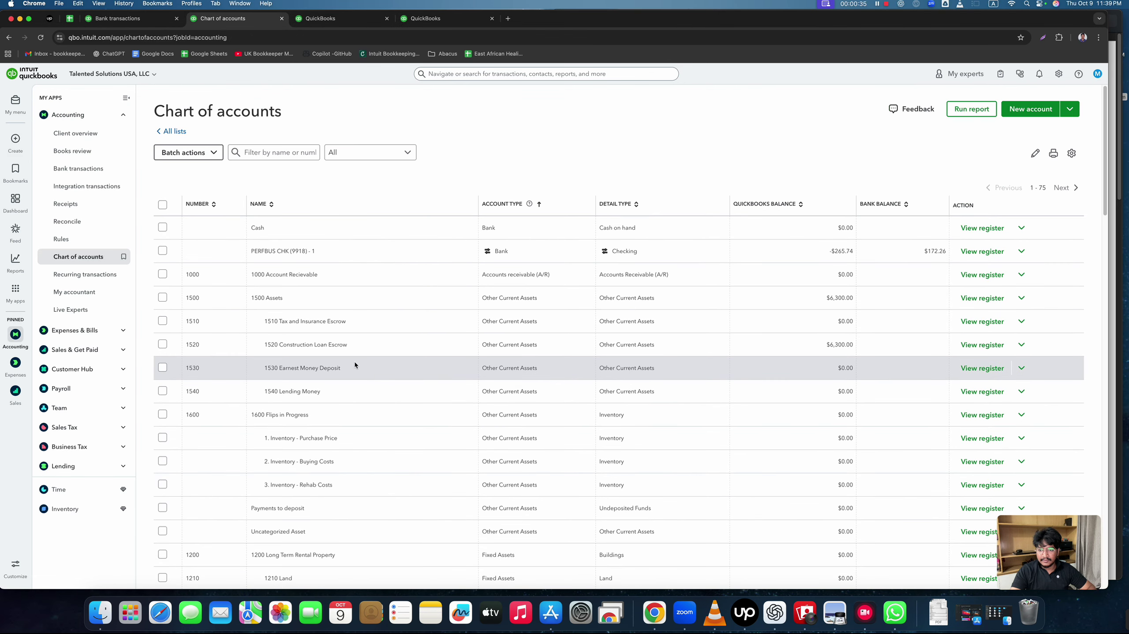
scroll(354, 363, "down", 5)
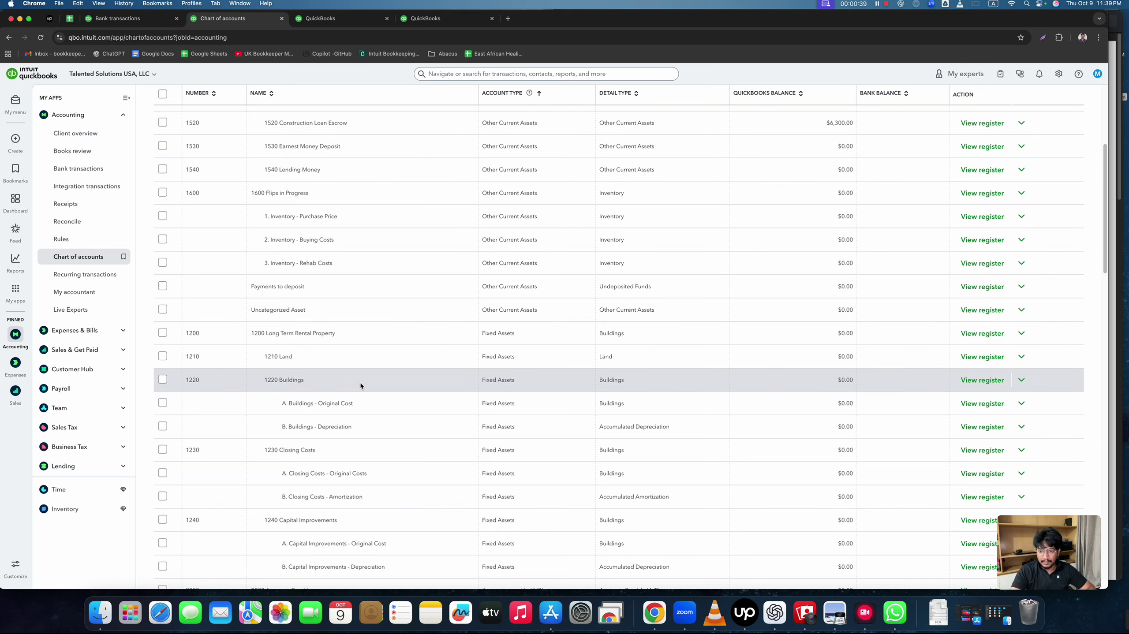
scroll(360, 382, "down", 1)
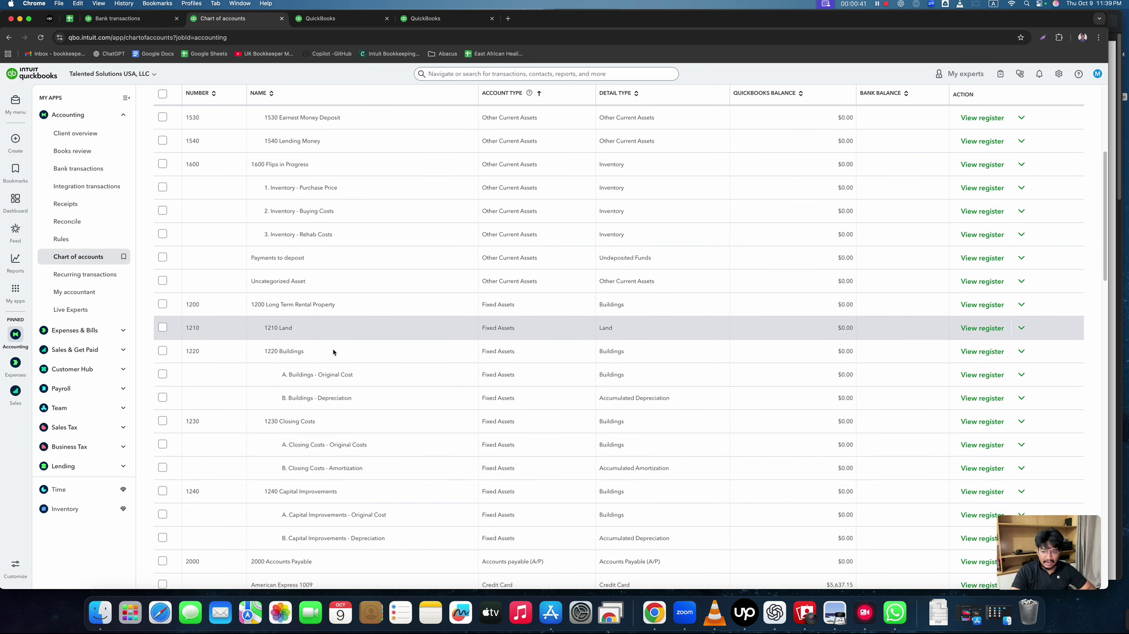
scroll(341, 358, "down", 2)
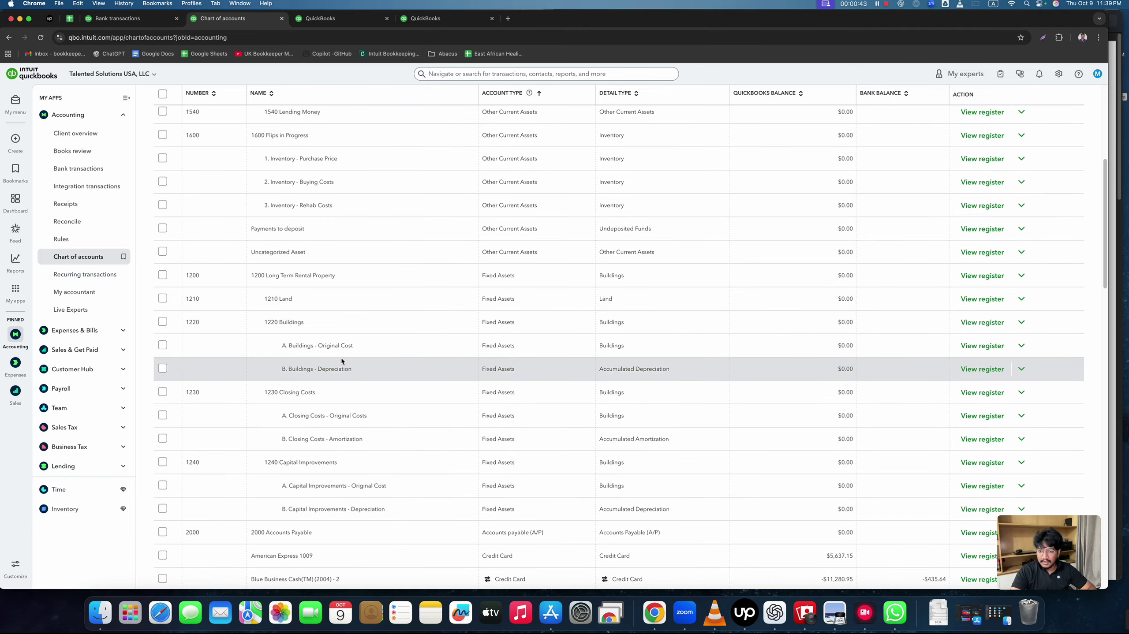
scroll(326, 360, "down", 1)
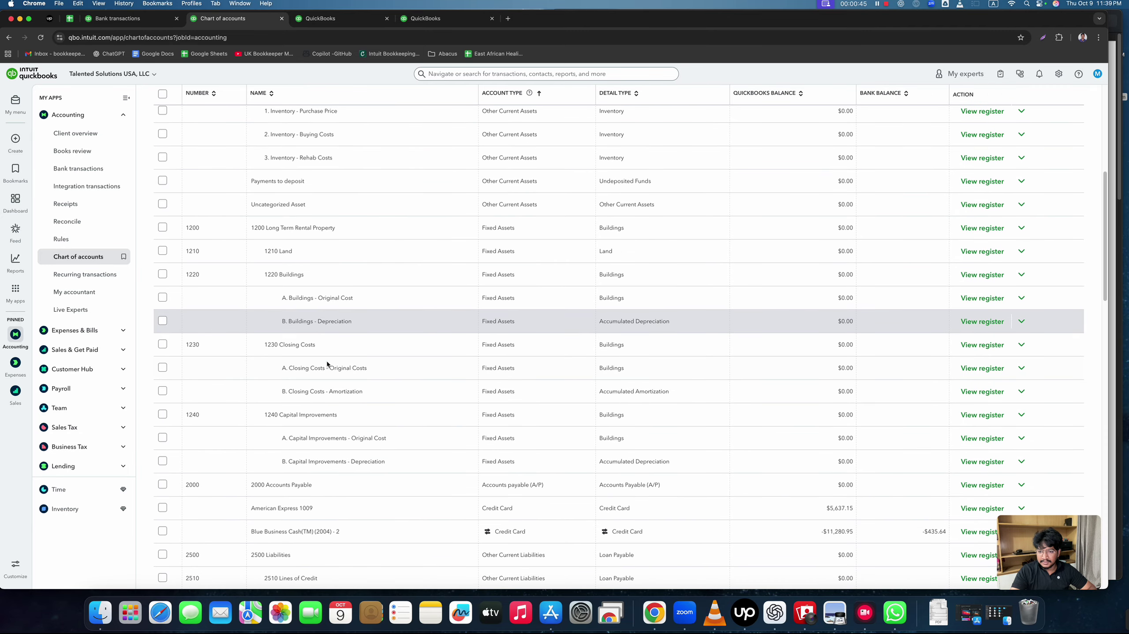
scroll(292, 346, "down", 1)
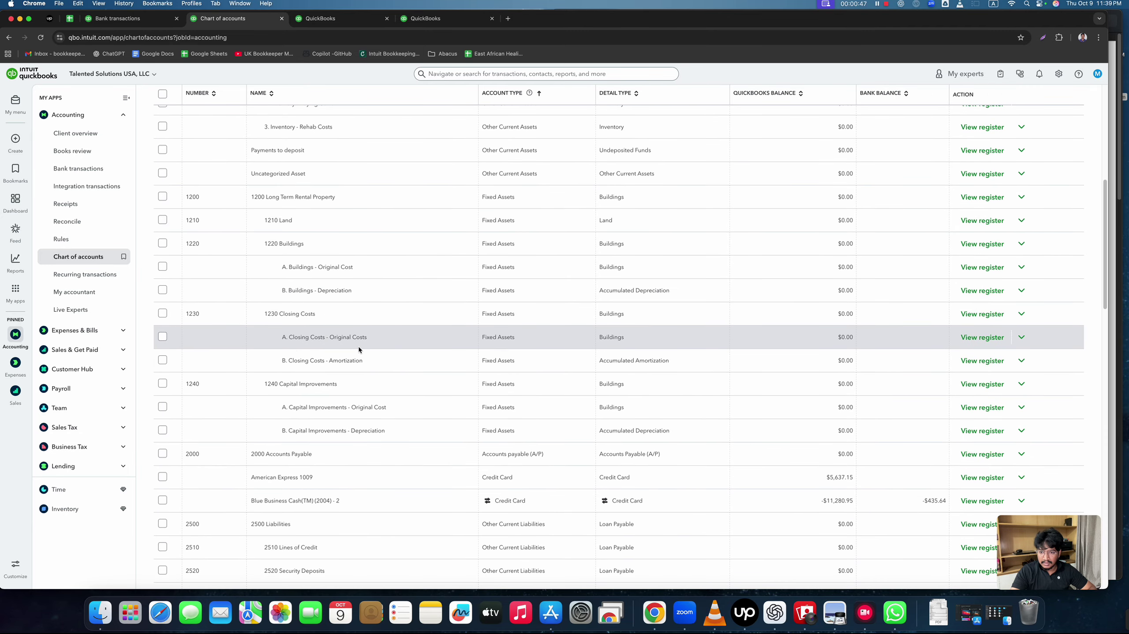
scroll(359, 350, "down", 1)
scroll(359, 349, "down", 7)
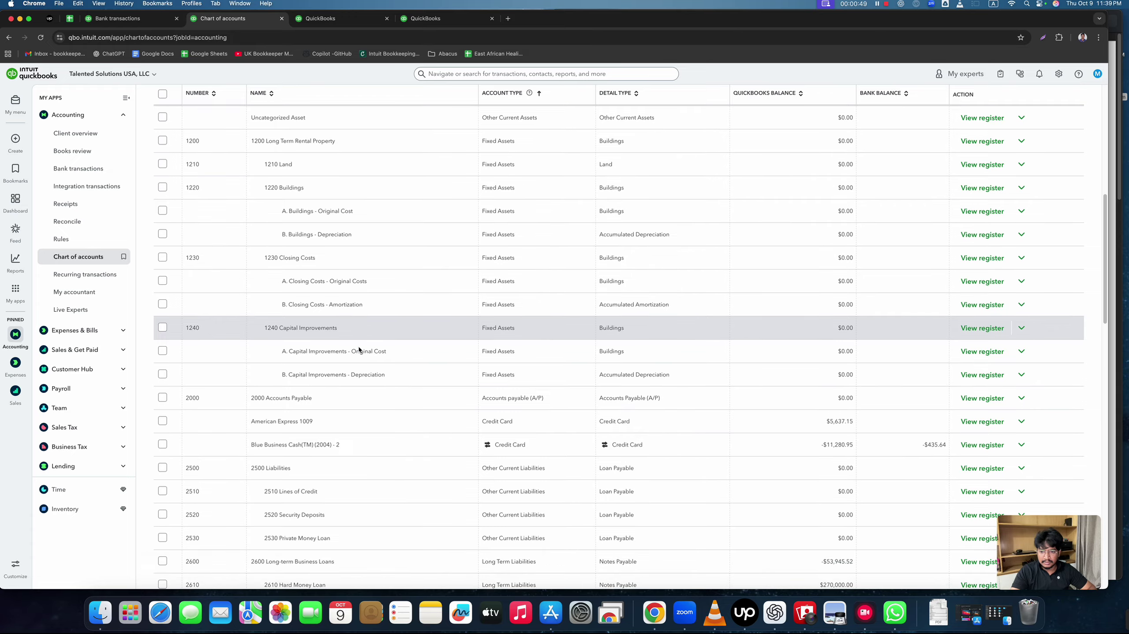
Review the liability, owner's equity and 4000 Income accounts in the chart of accounts
scroll(359, 349, "down", 5)
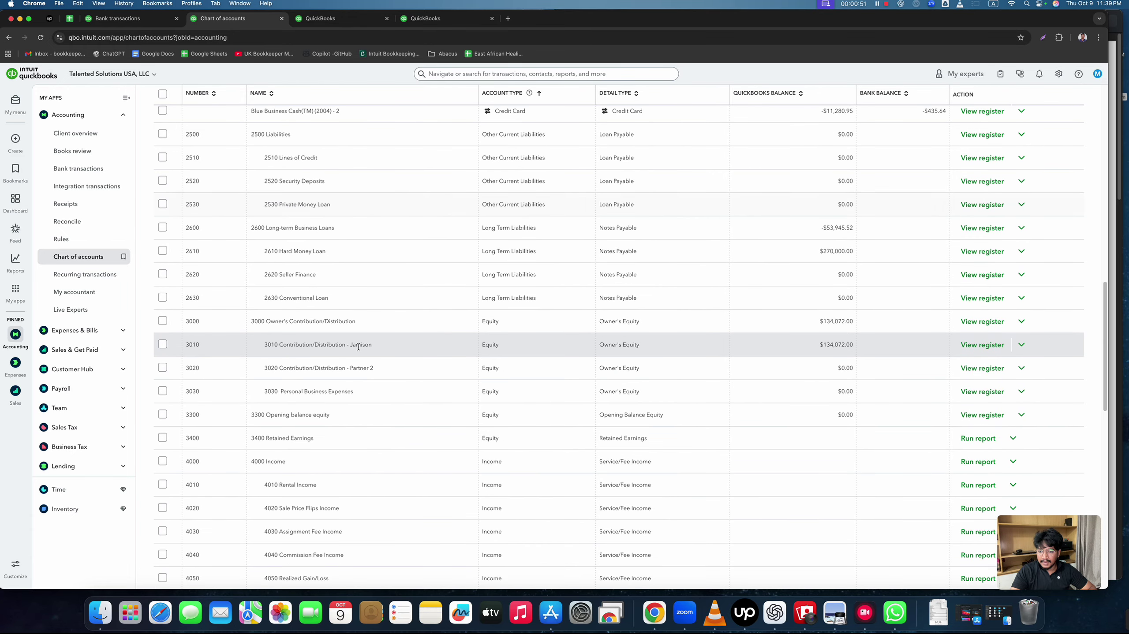
scroll(358, 347, "down", 1)
scroll(359, 347, "down", 5)
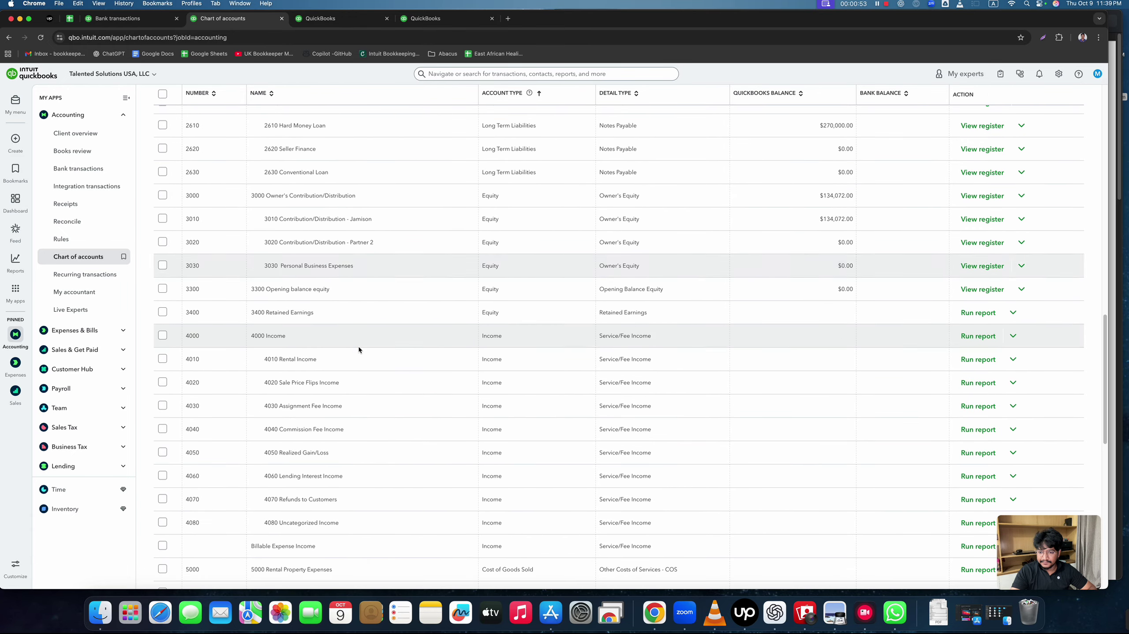
scroll(359, 350, "down", 7)
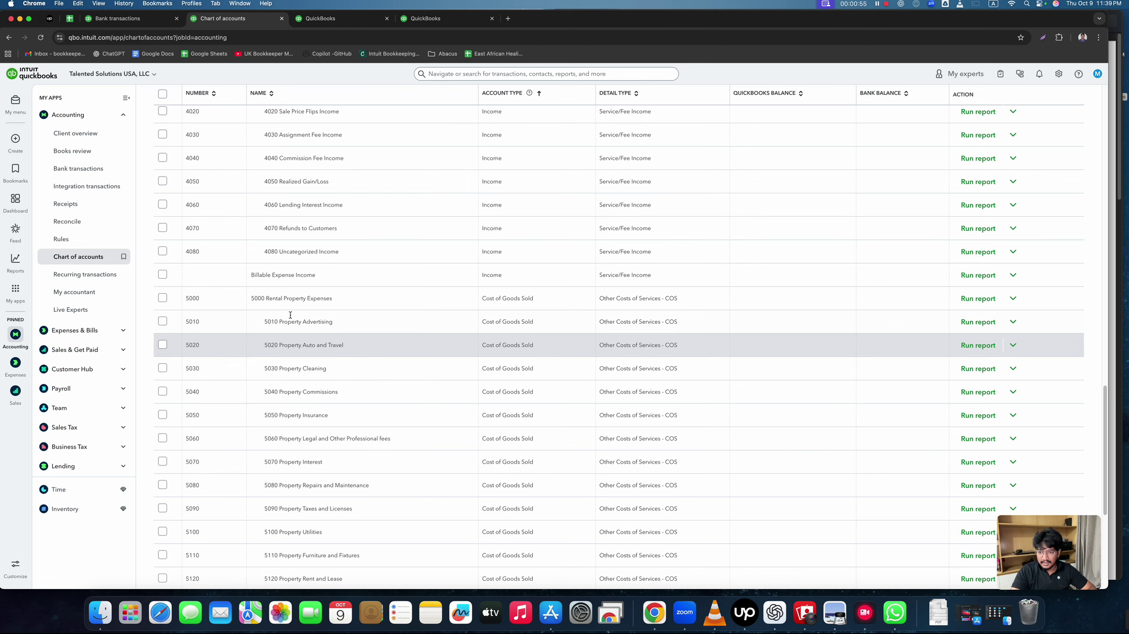
Compare the 5000 Rental Property Expenses and 5500 Whole/Flips Property Expenses sub-accounts in the chart of accounts
scroll(295, 337, "down", 6)
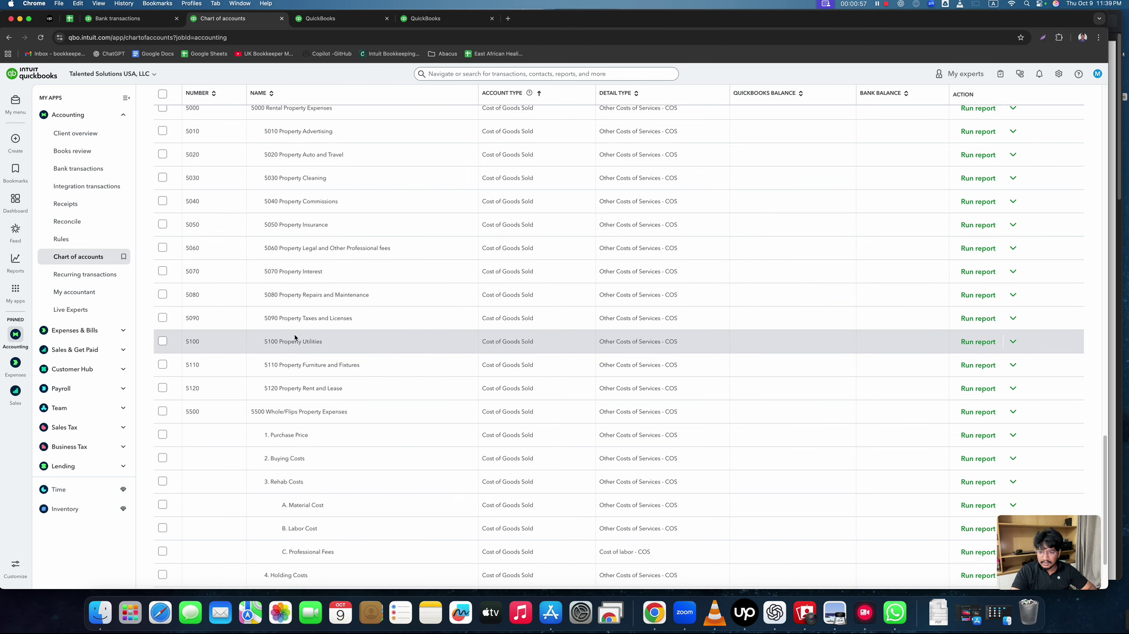
scroll(295, 337, "up", 4)
scroll(265, 397, "down", 7)
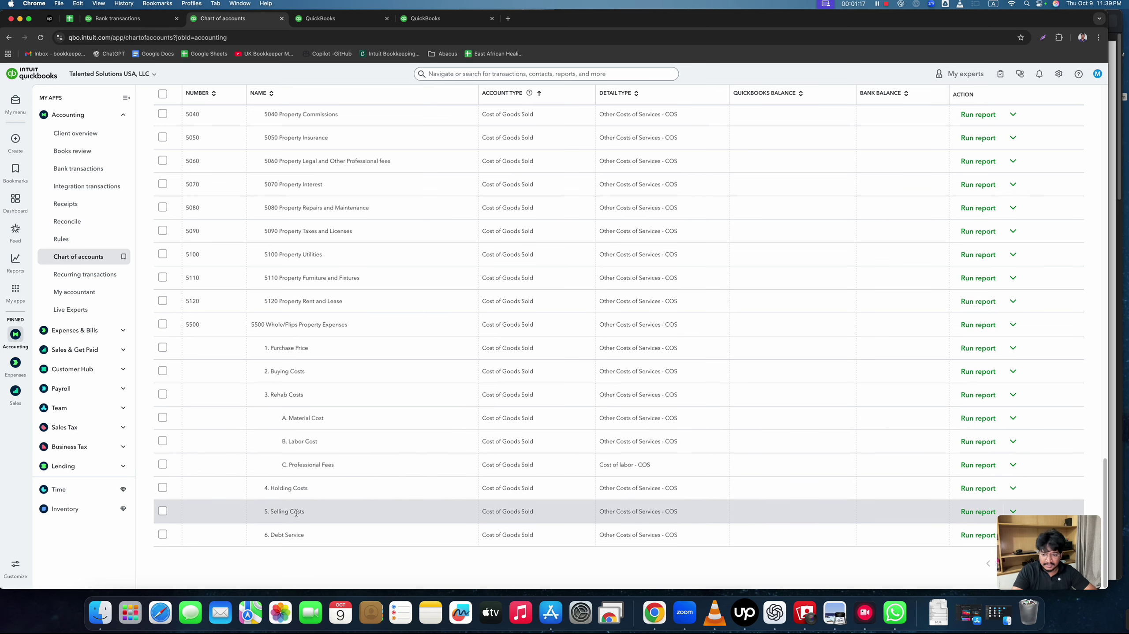
scroll(376, 464, "up", 3)
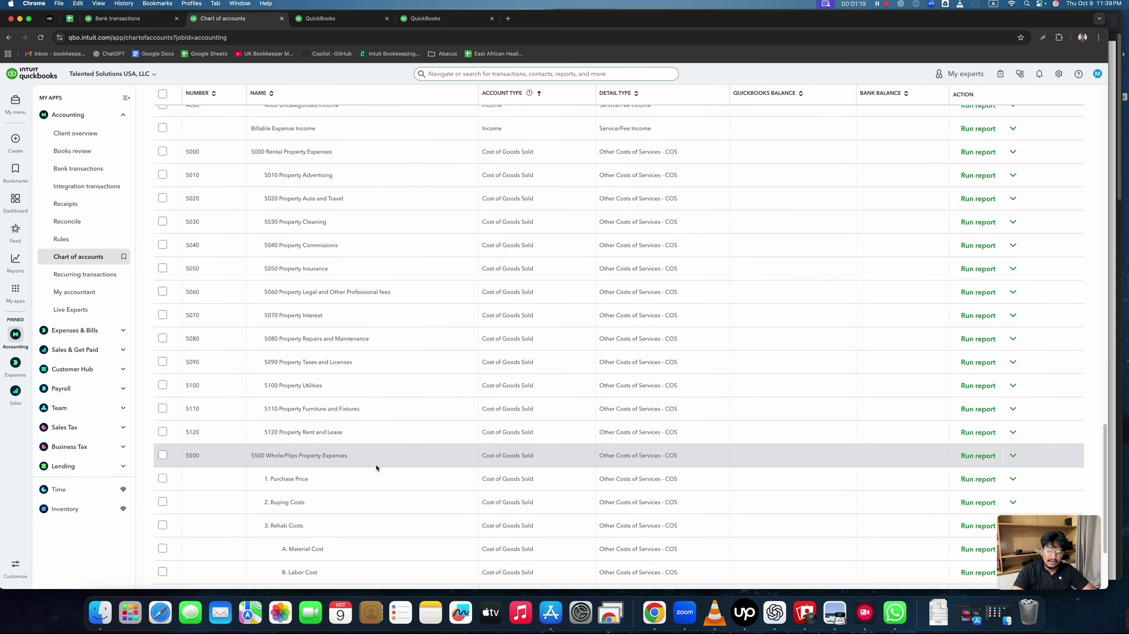
scroll(376, 467, "down", 1)
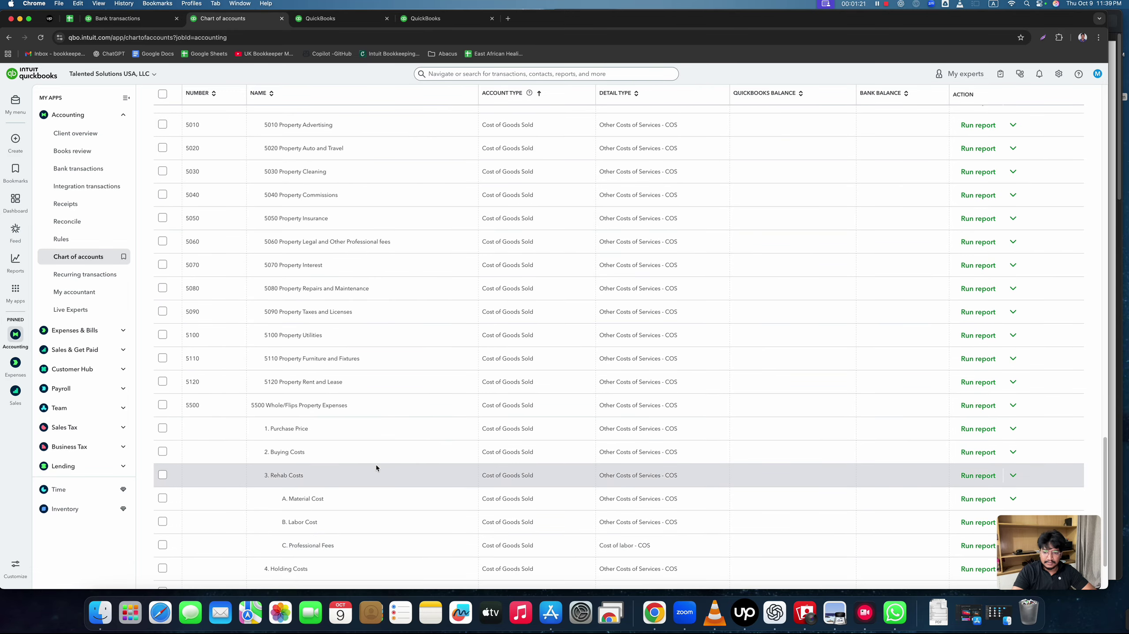
scroll(375, 467, "up", 15)
scroll(376, 467, "down", 10)
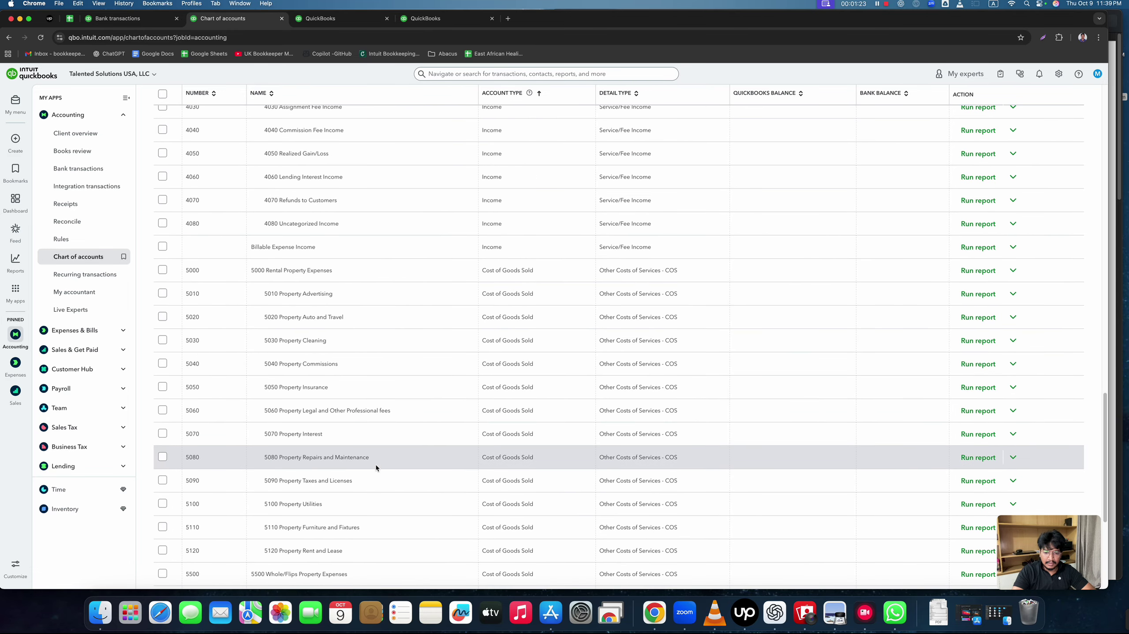
scroll(376, 467, "down", 5)
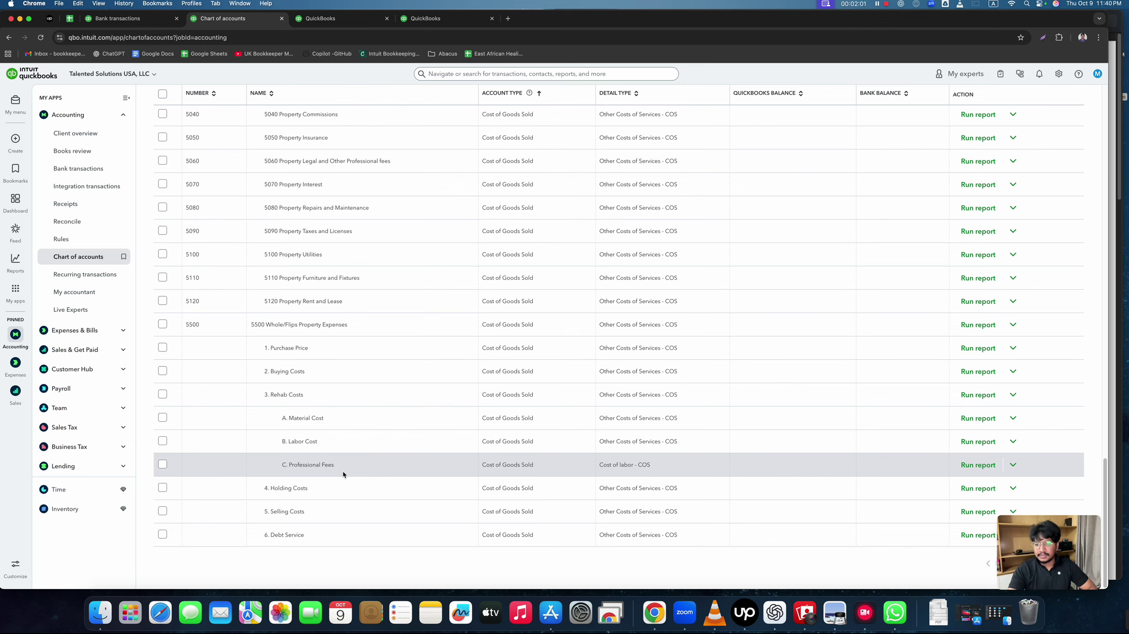
scroll(342, 471, "up", 3)
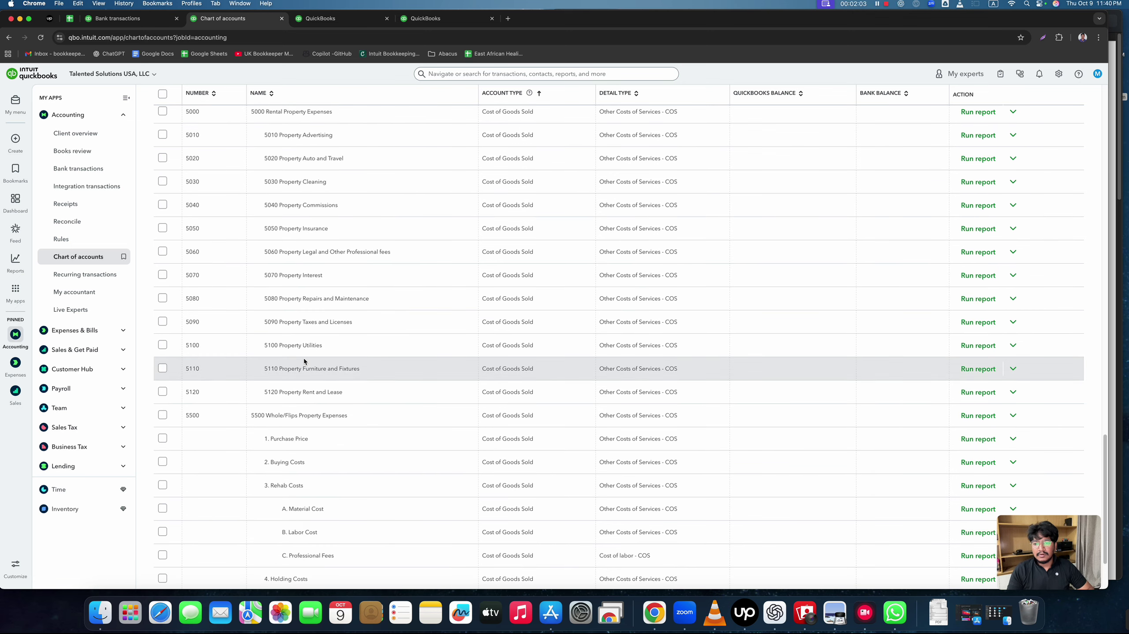
Go back to the 2024 Profit and Loss report and review it from income through cost of goods sold to net income
left_click(302, 19)
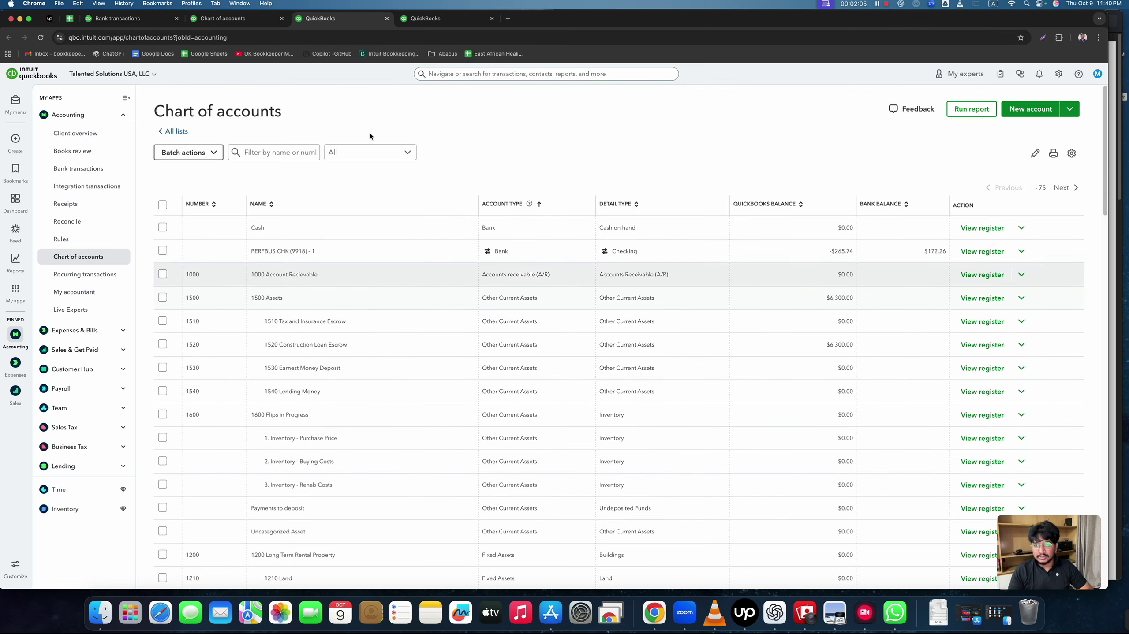
left_click(424, 21)
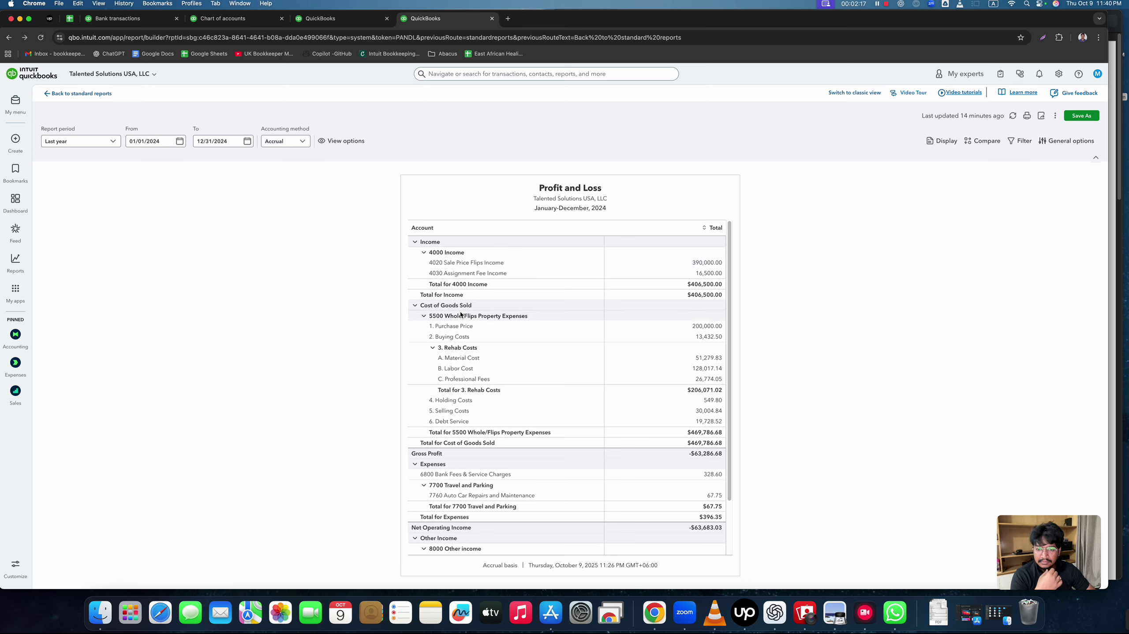
scroll(461, 315, "down", 1)
scroll(460, 315, "down", 2)
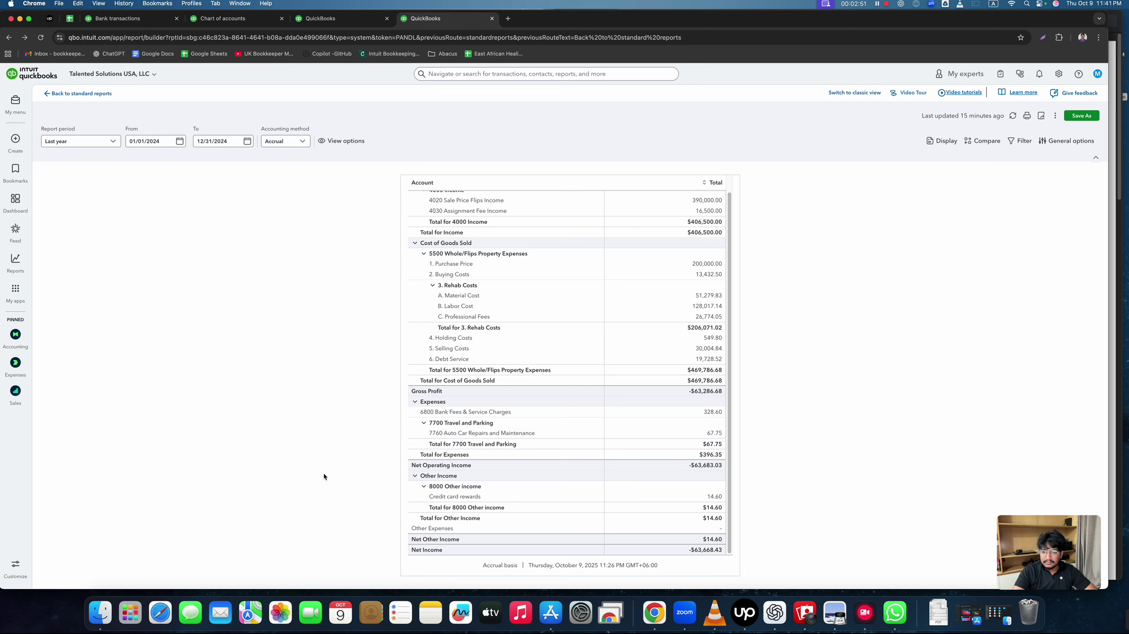
scroll(508, 410, "up", 3)
scroll(508, 410, "down", 3)
scroll(508, 410, "up", 3)
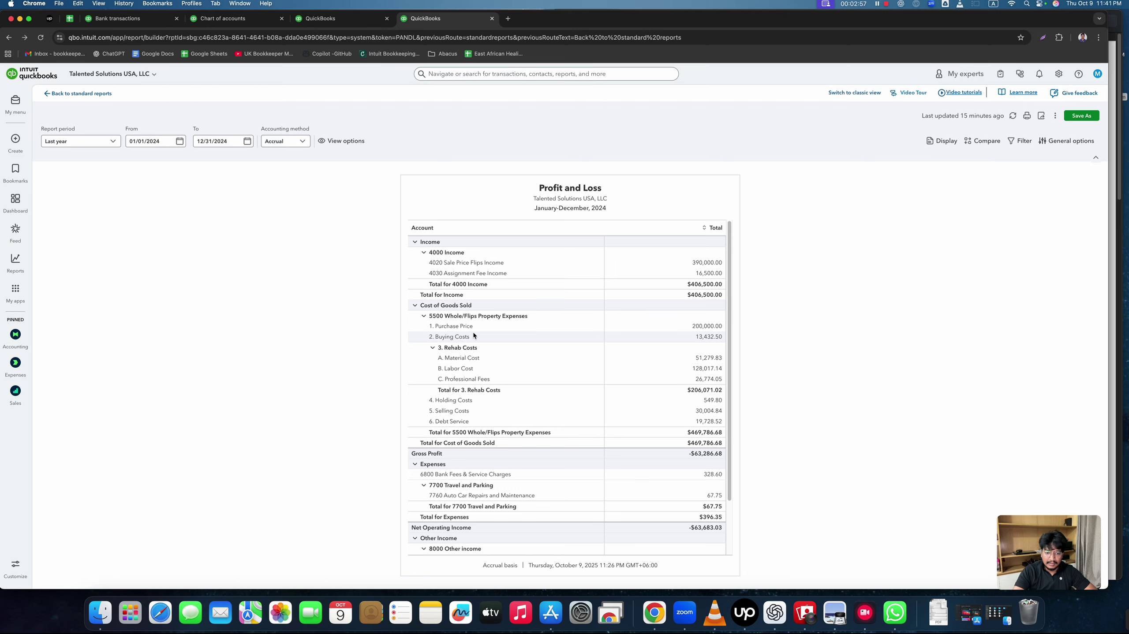
scroll(609, 456, "down", 3)
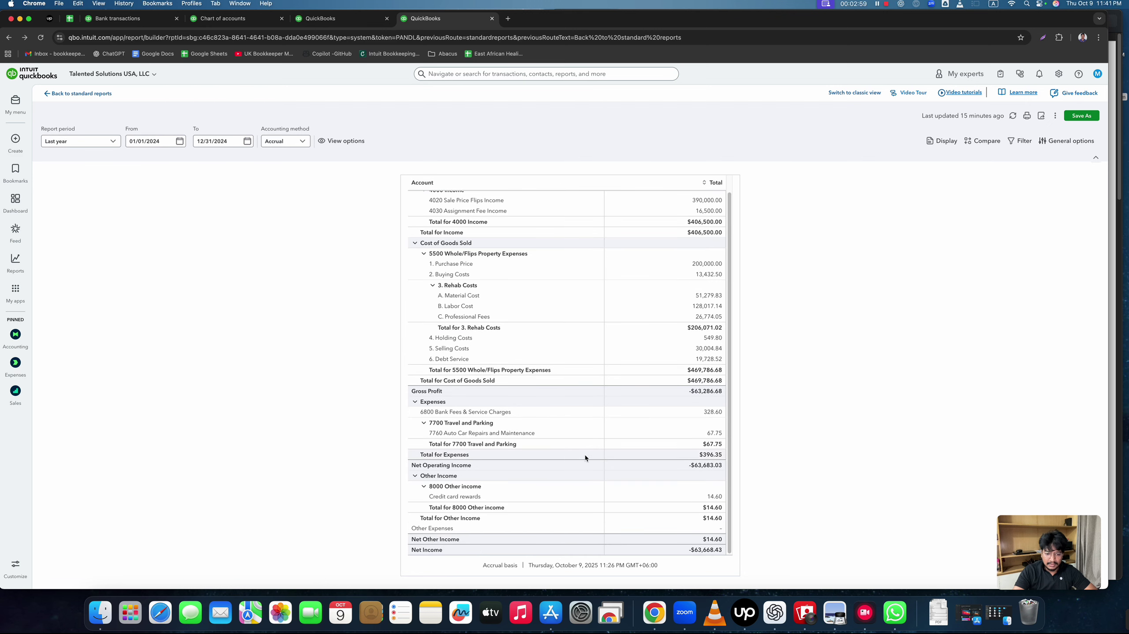
scroll(554, 455, "up", 3)
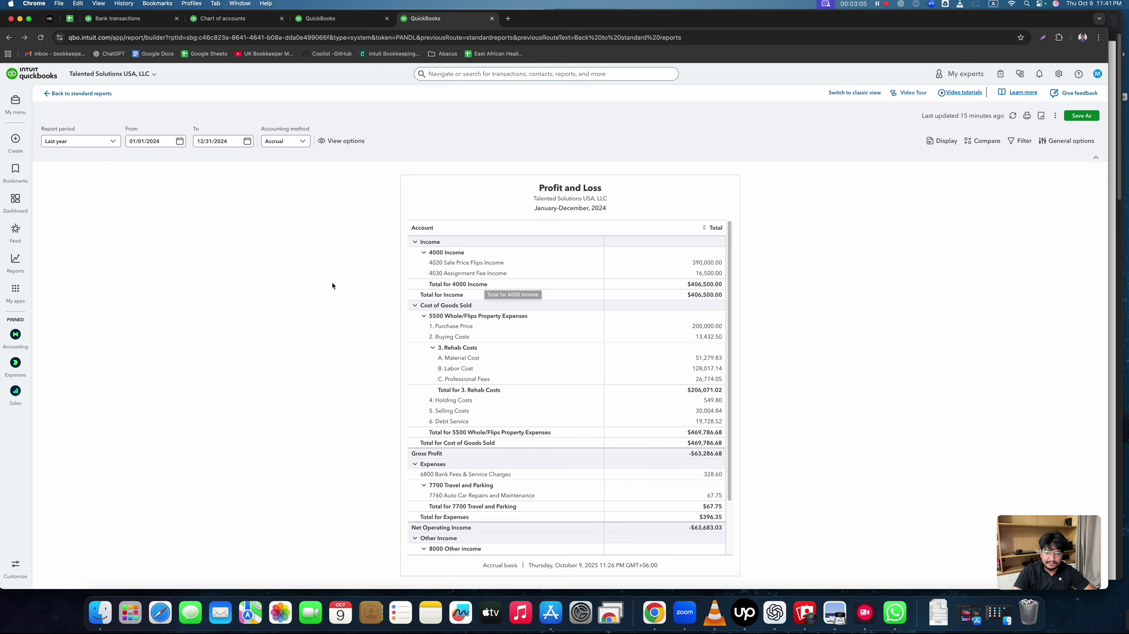
scroll(497, 323, "down", 3)
scroll(498, 323, "up", 3)
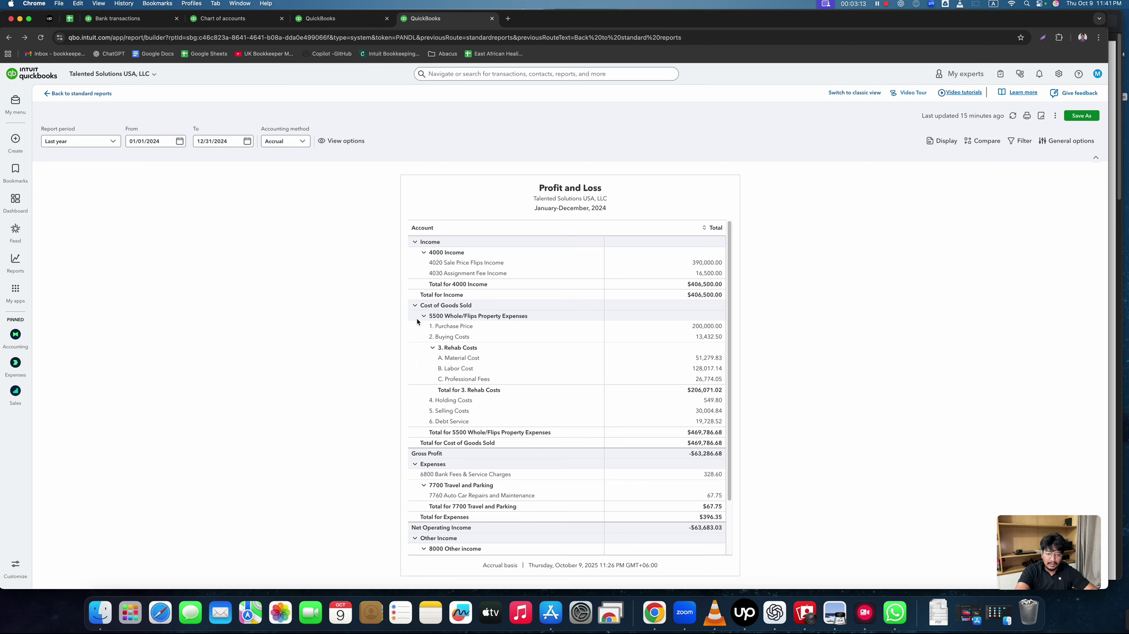
Drill into 4020 Sale Price Flips Income, inspect its Property Flipping journal entry, and return to the Profit and Loss report
left_click(707, 262)
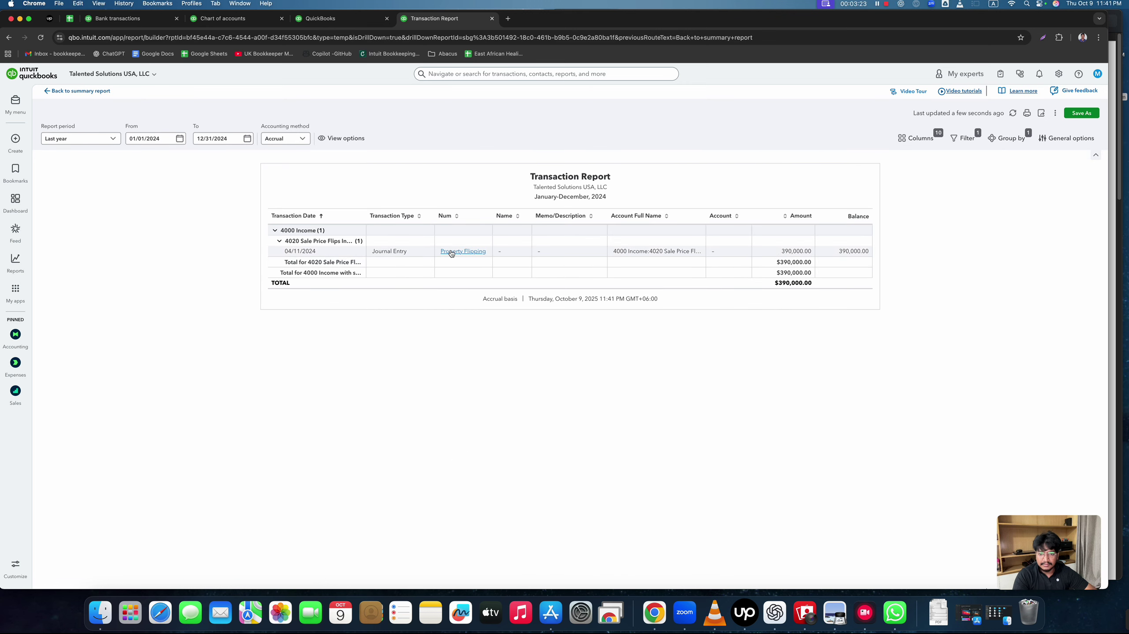
left_click(451, 252)
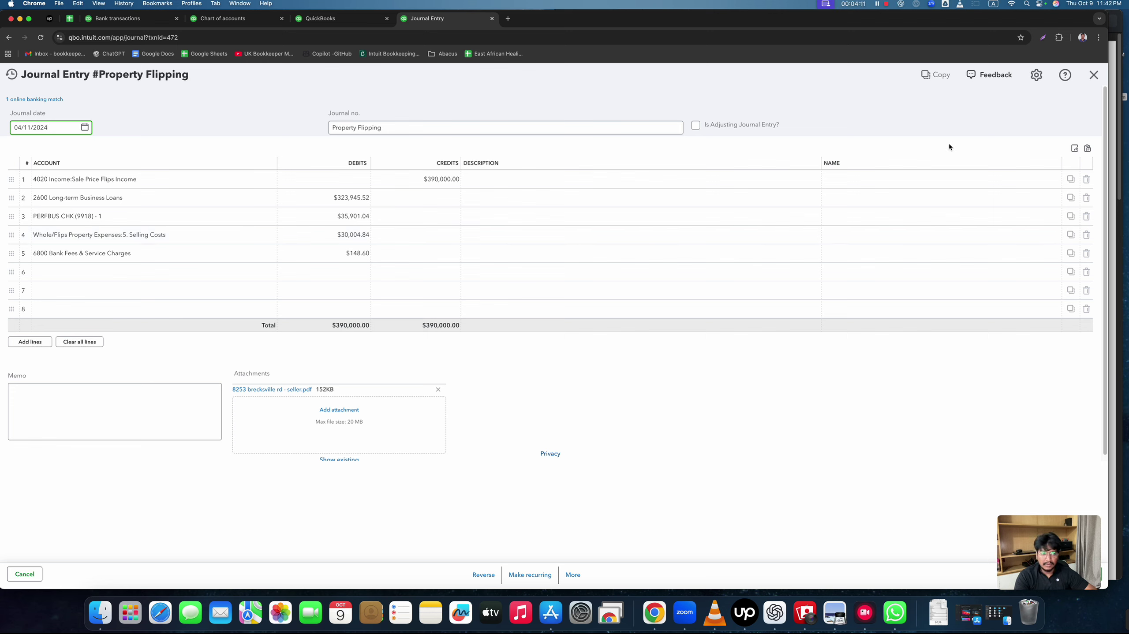
left_click(1093, 75)
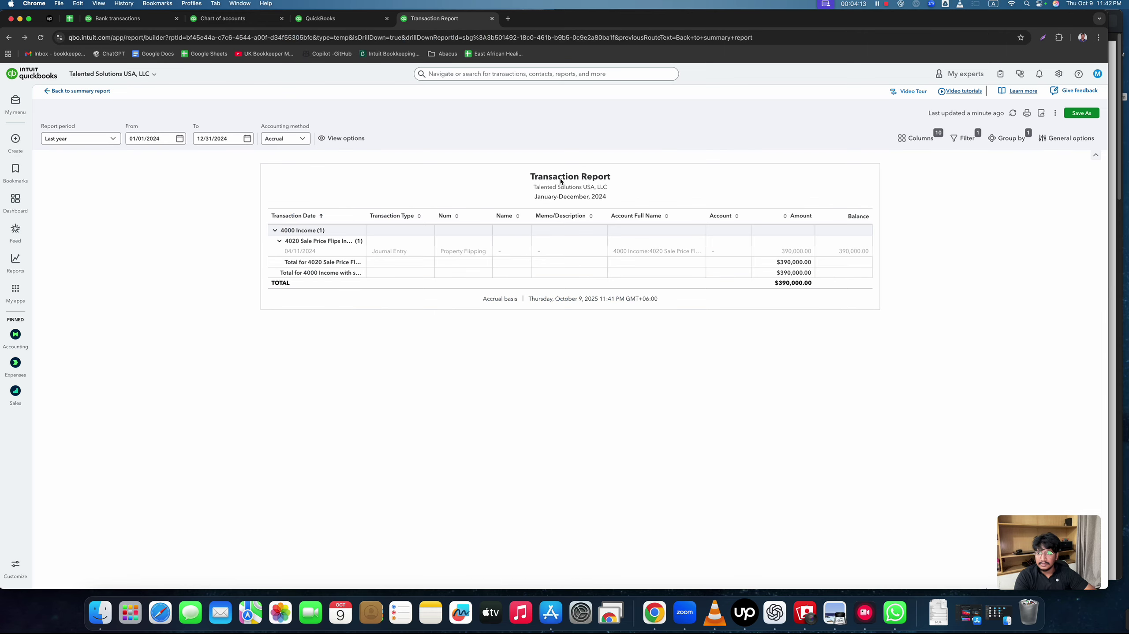
left_click(84, 91)
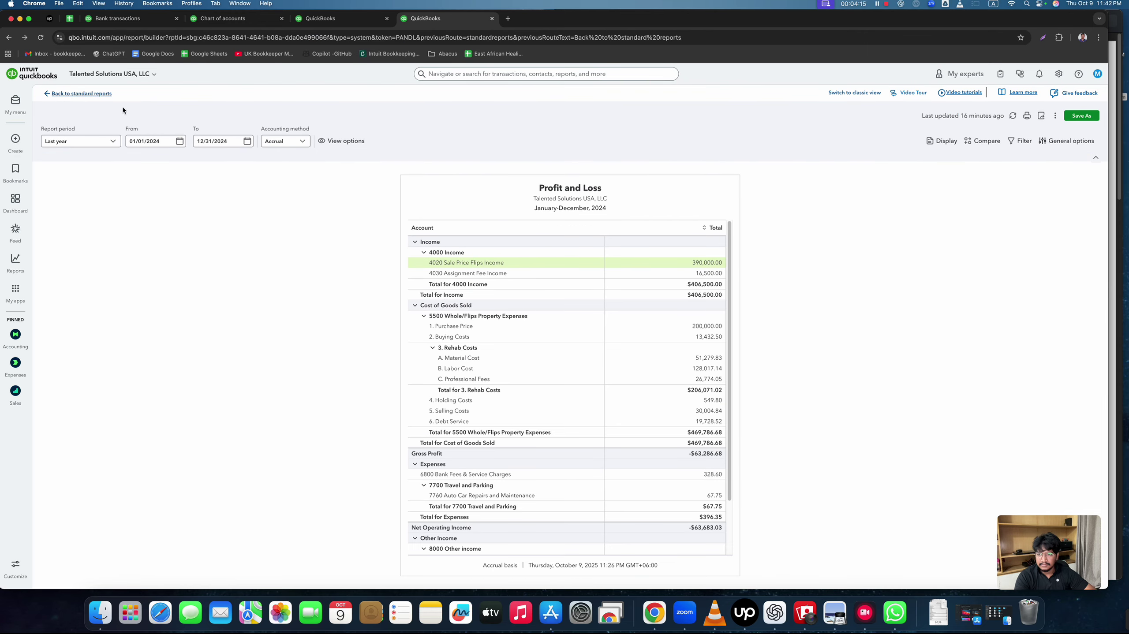
Examine the Whole/Flips Property Expenses and the remaining sections of the Profit and Loss report down to net income
scroll(577, 329, "down", 5)
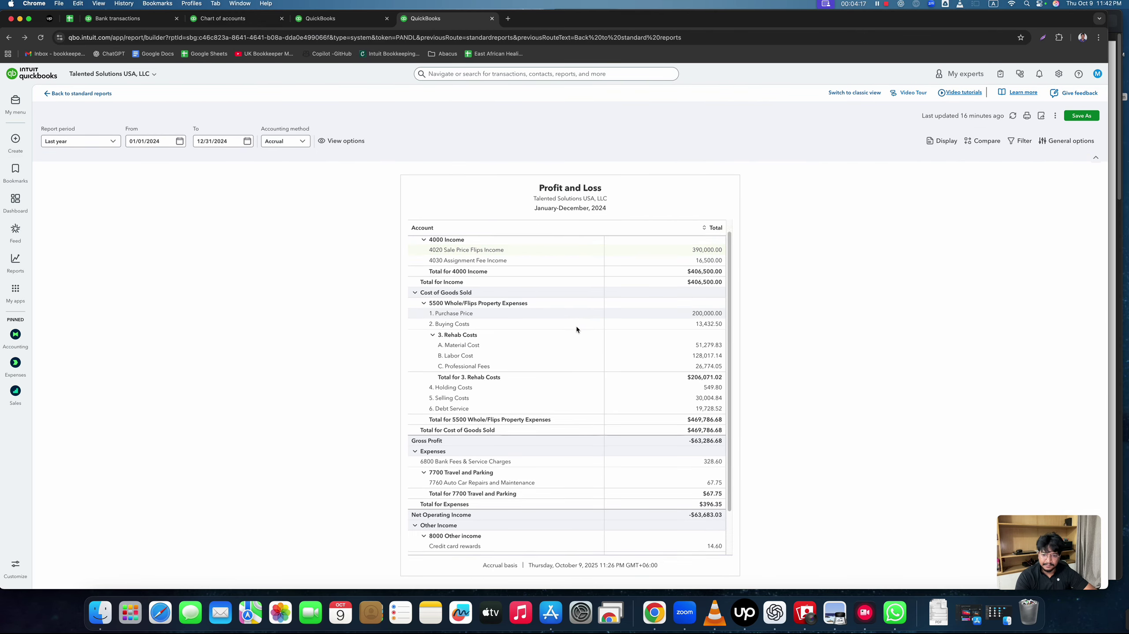
scroll(576, 329, "up", 5)
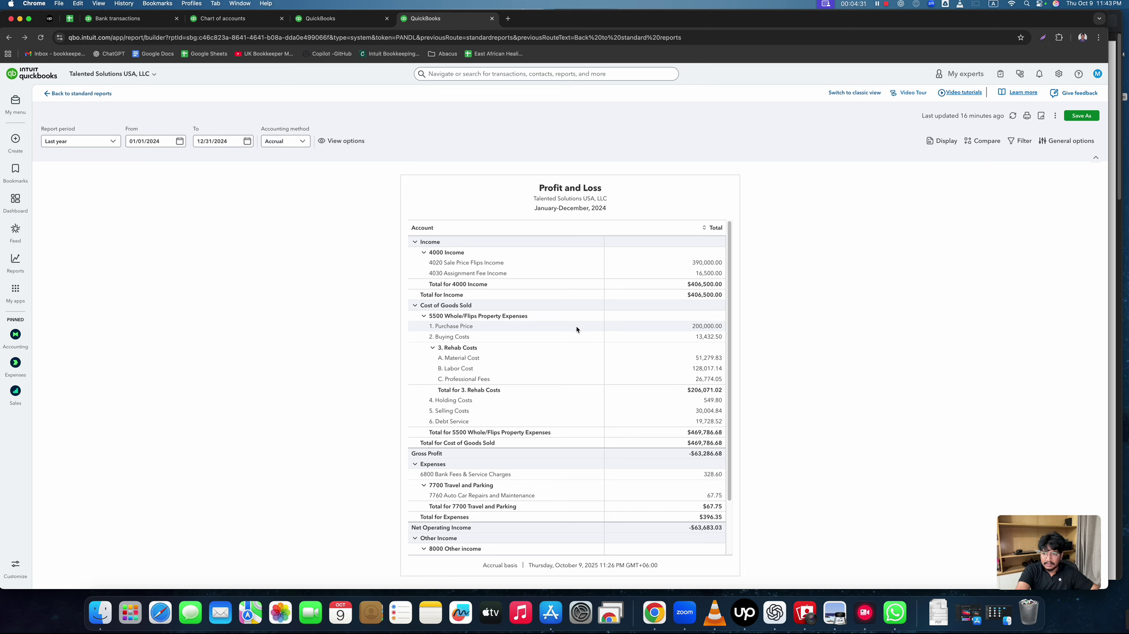
scroll(554, 348, "down", 3)
scroll(554, 349, "up", 3)
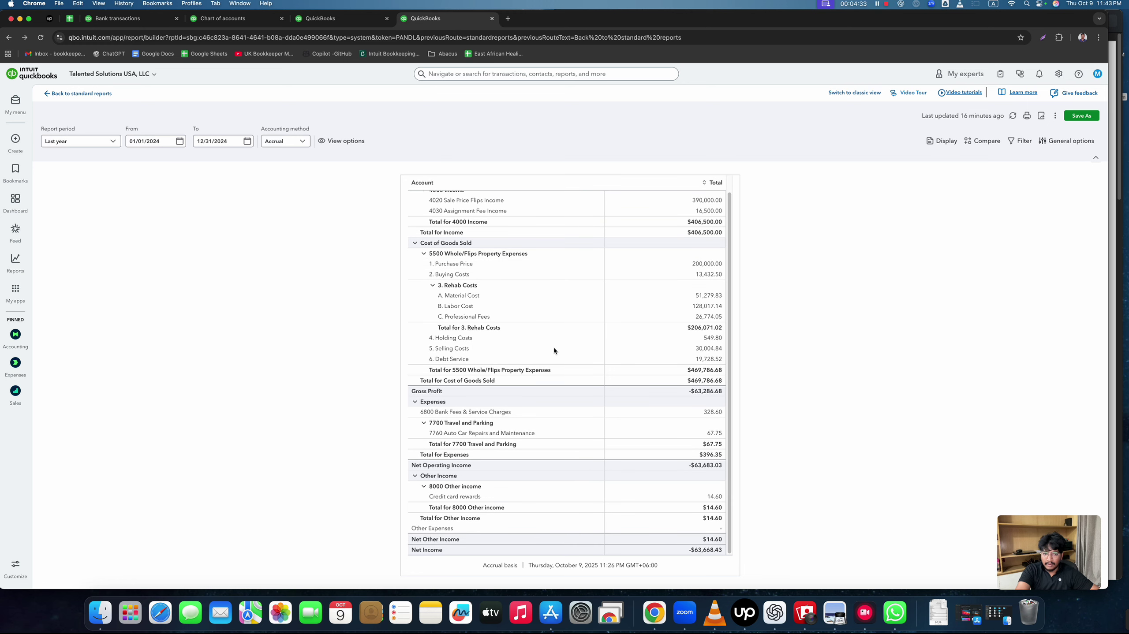